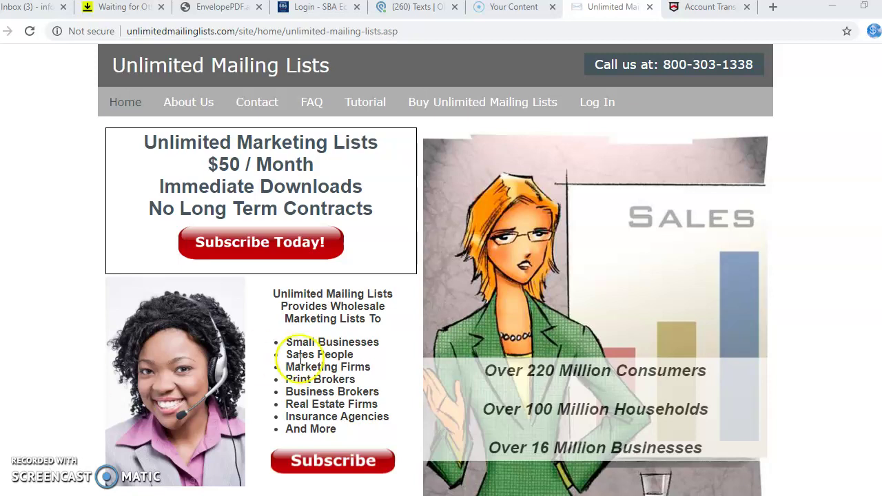
- Log in to the Unlimited Mailing Lists account with the pre-filled credentials
{"action": "left_click", "coordinate": [597, 103]}
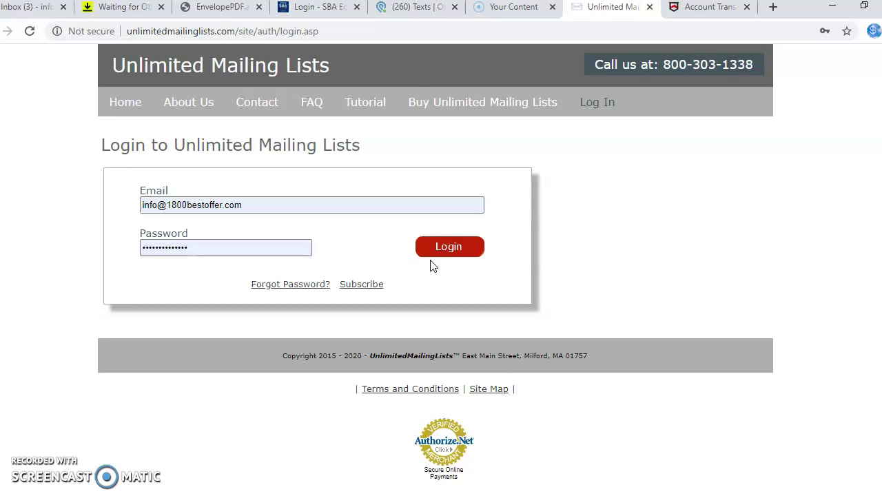
{"action": "left_click", "coordinate": [450, 252]}
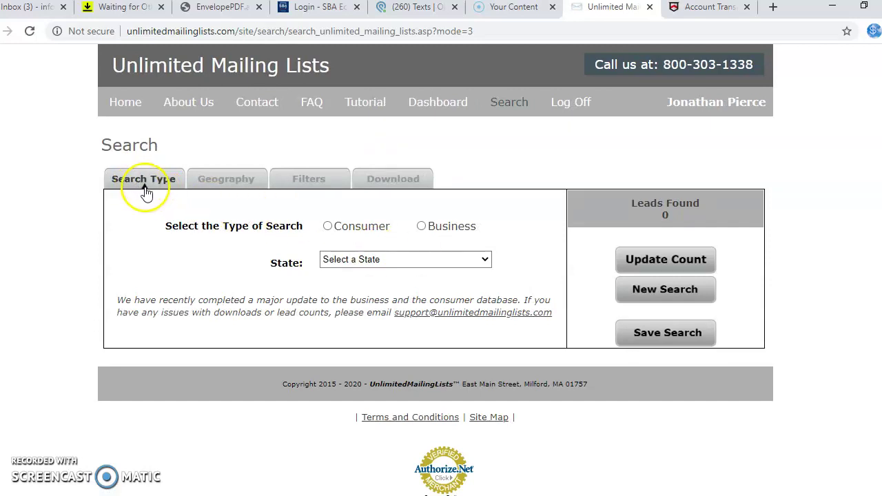
- Set up a Consumer search for the state of Tennessee
{"action": "left_click", "coordinate": [327, 229]}
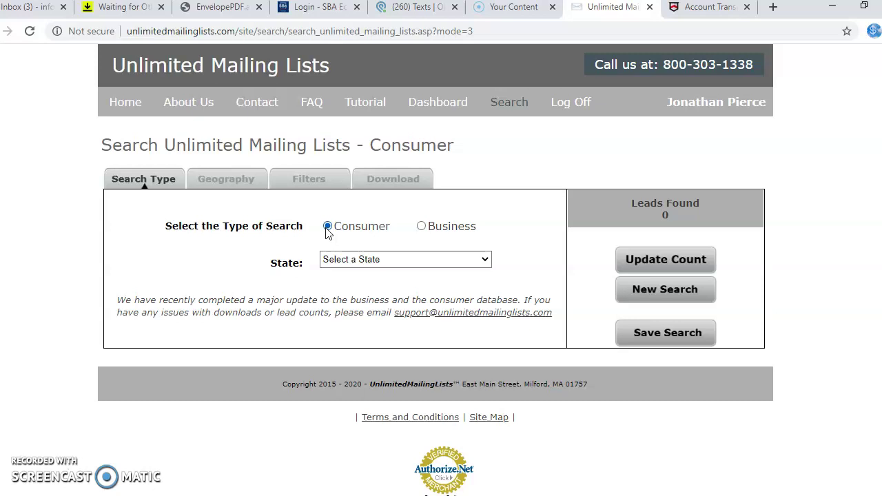
{"action": "left_click", "coordinate": [485, 259]}
{"action": "left_click_drag", "start_coordinate": [485, 47], "coordinate": [485, 204]}
{"action": "left_click", "coordinate": [415, 158]}
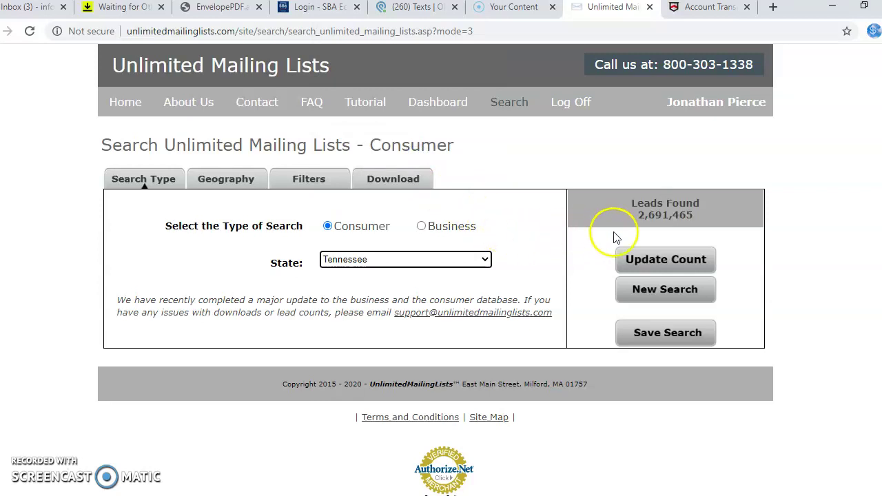
{"action": "left_click", "coordinate": [634, 231]}
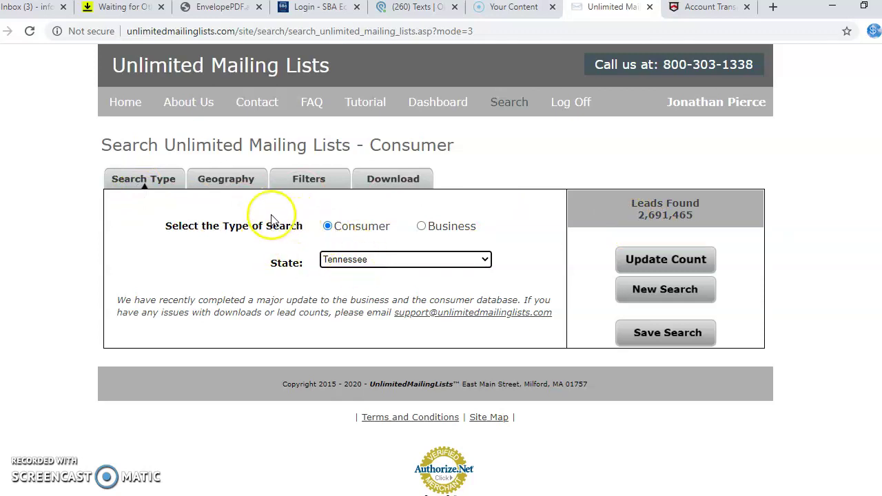
- Limit the search geography to zip code 38141 in Memphis
{"action": "left_click", "coordinate": [230, 186]}
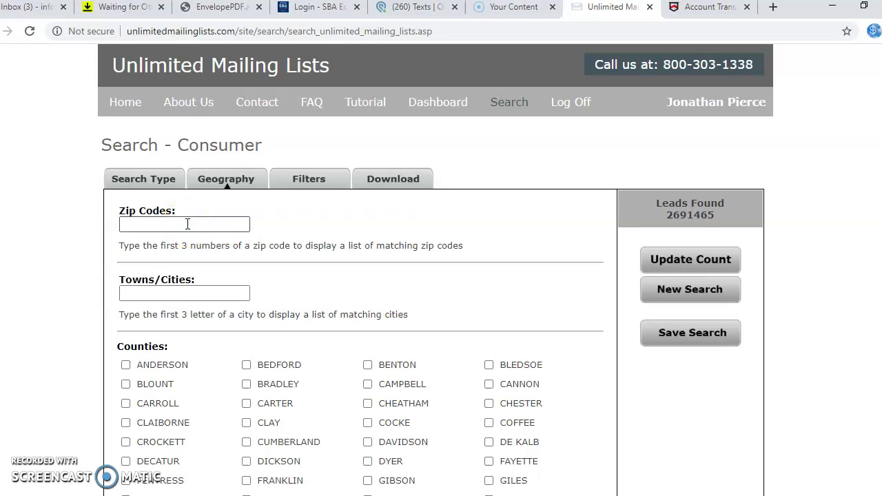
{"action": "left_click", "coordinate": [187, 224]}
{"action": "type", "text": "38141"}
{"action": "left_click", "coordinate": [187, 224]}
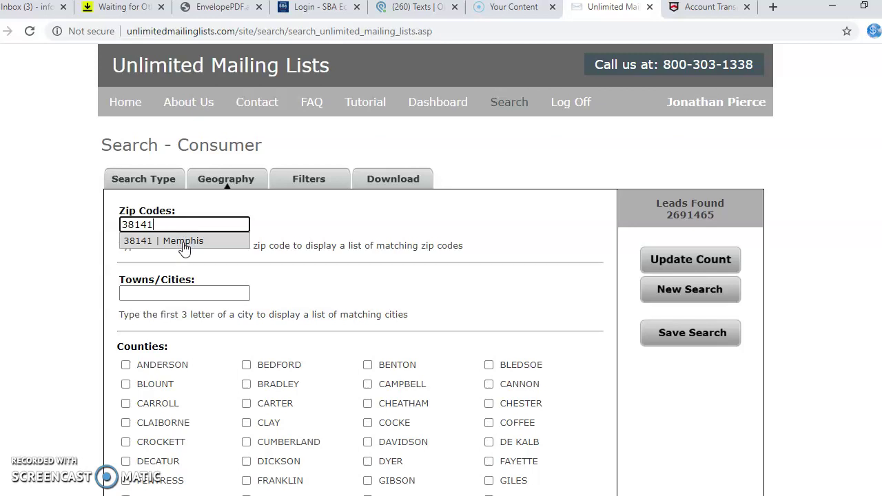
{"action": "left_click", "coordinate": [184, 241]}
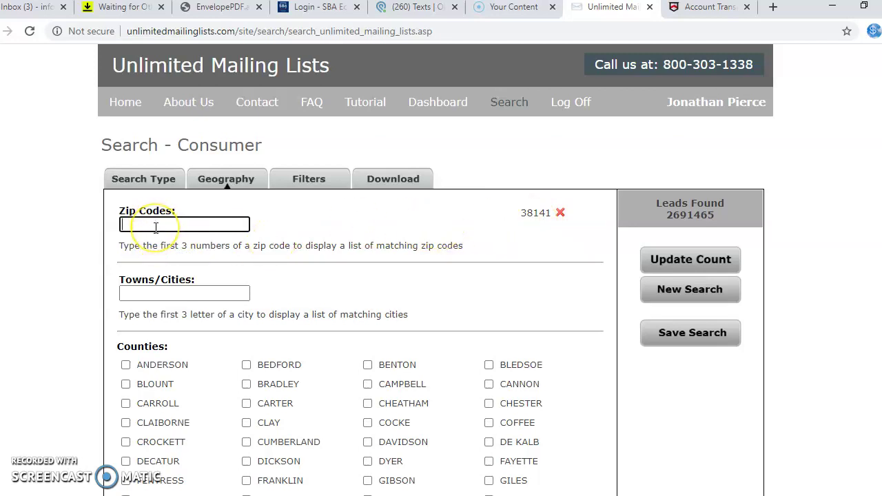
- Add zip code 38116 in Memphis to the search geography and remove it again
{"action": "type", "text": "38116"}
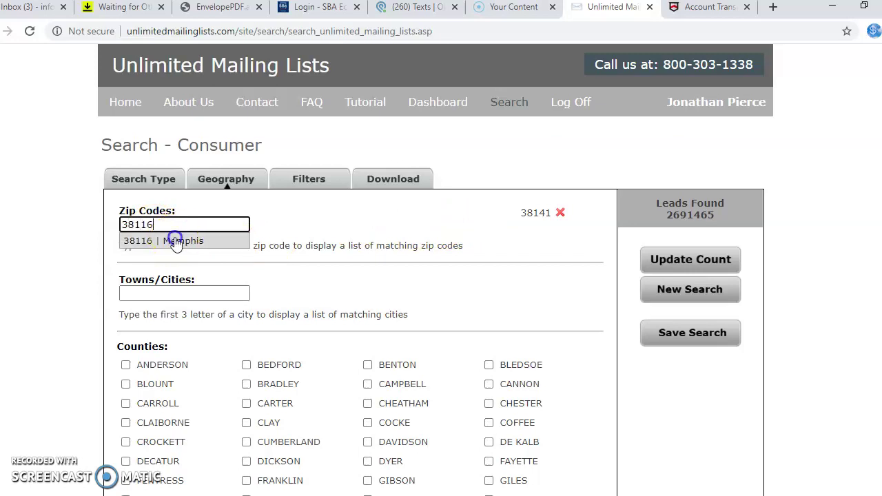
{"action": "left_click", "coordinate": [173, 240]}
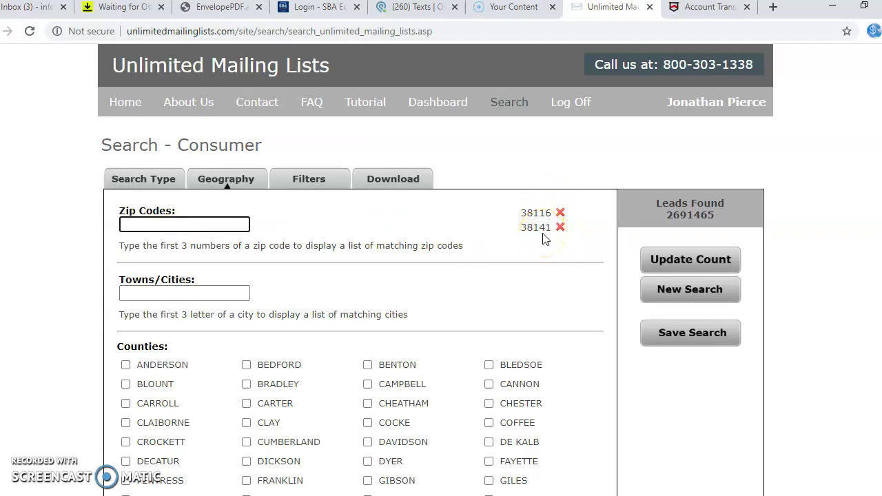
{"action": "left_click", "coordinate": [560, 213]}
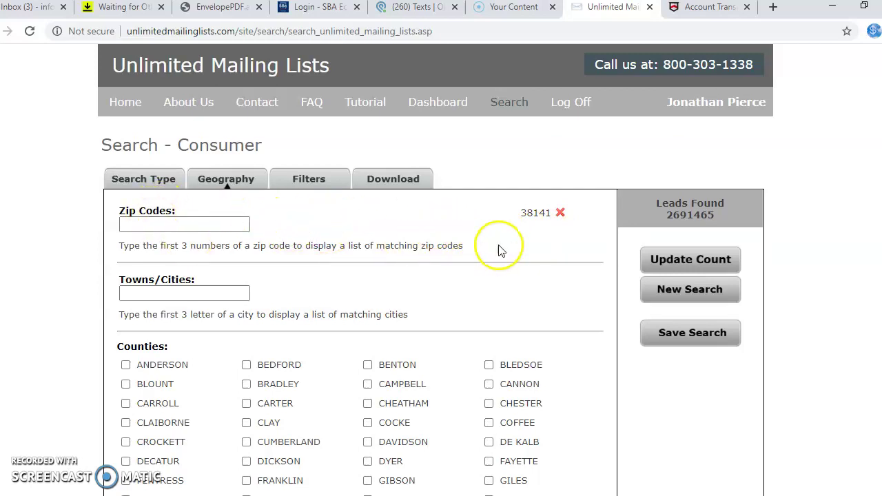
- Update the lead count and filter for male and female, married home owners in the four age ranges from 64 to 80
{"action": "left_click", "coordinate": [690, 266]}
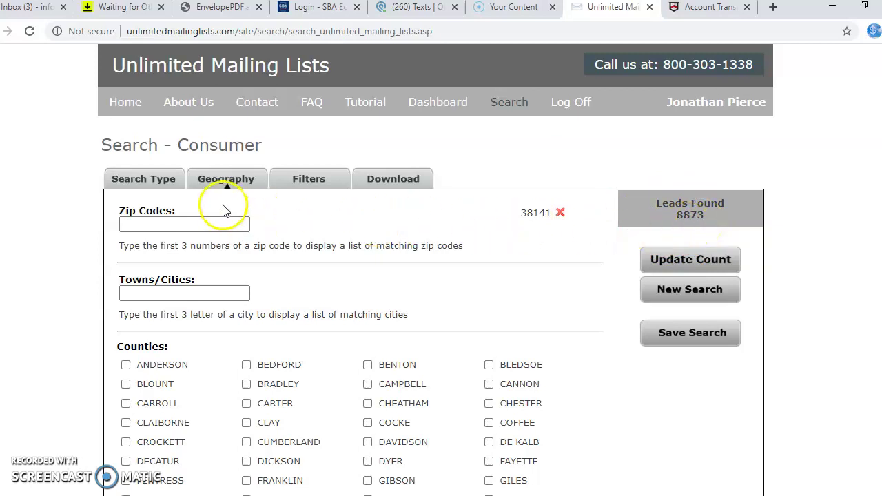
{"action": "left_click", "coordinate": [308, 180]}
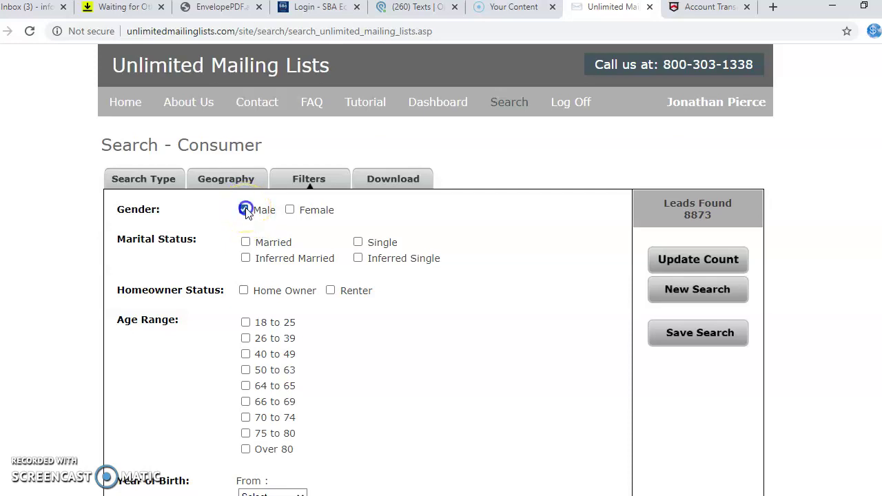
{"action": "left_click", "coordinate": [289, 210]}
{"action": "left_click", "coordinate": [246, 243]}
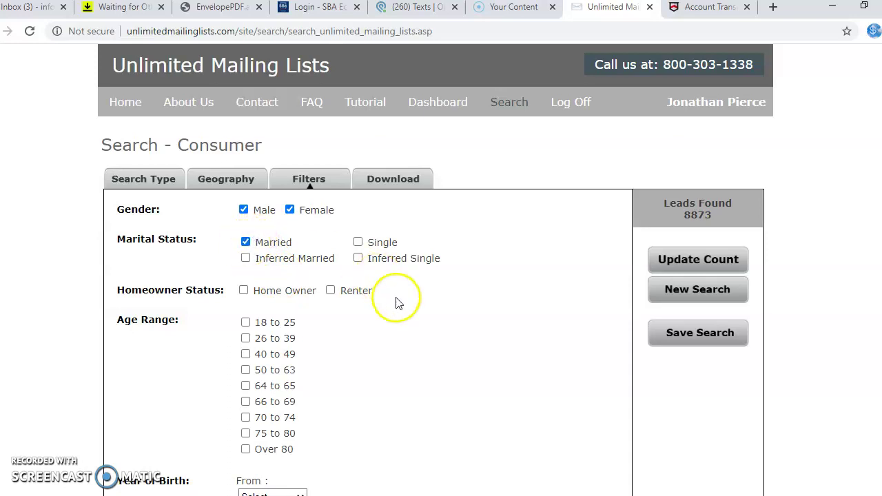
{"action": "left_click", "coordinate": [245, 292]}
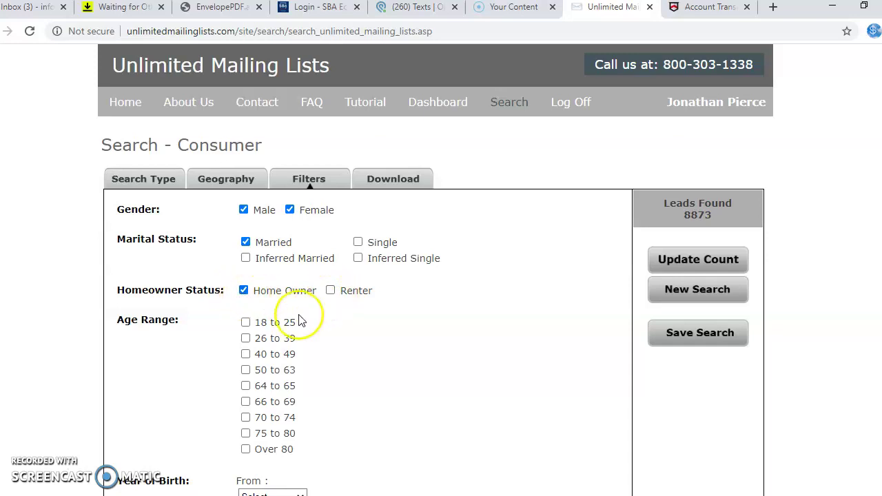
{"action": "scroll", "coordinate": [572, 90], "scroll_direction": "down", "scroll_amount": 2}
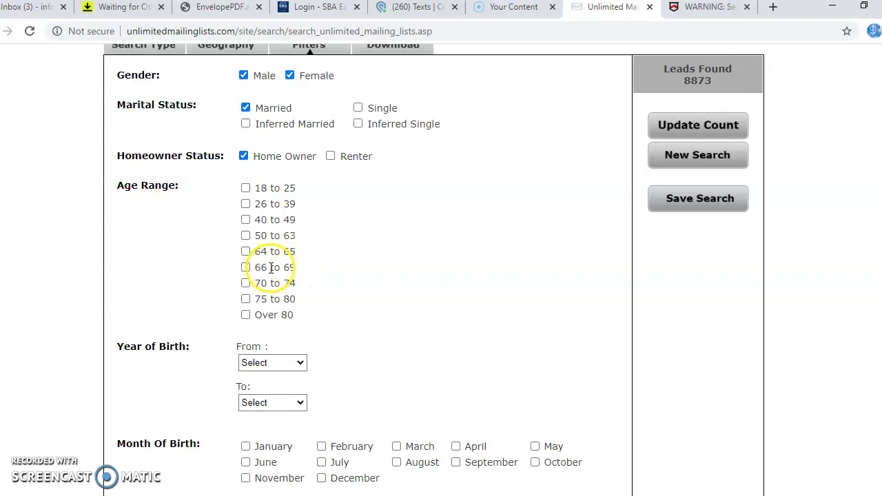
{"action": "left_click", "coordinate": [246, 252]}
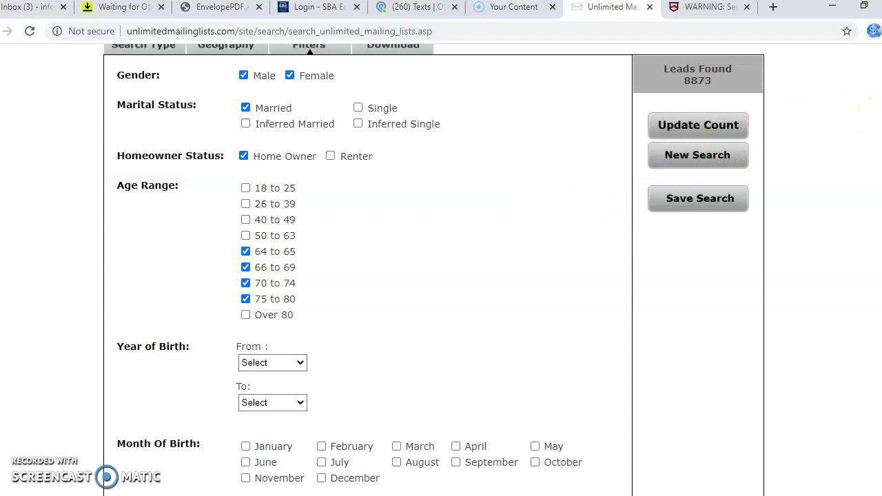
- Set the dwell type filter to Single Family Dwelling Unit
{"action": "scroll", "coordinate": [859, 108], "scroll_direction": "down", "scroll_amount": 3}
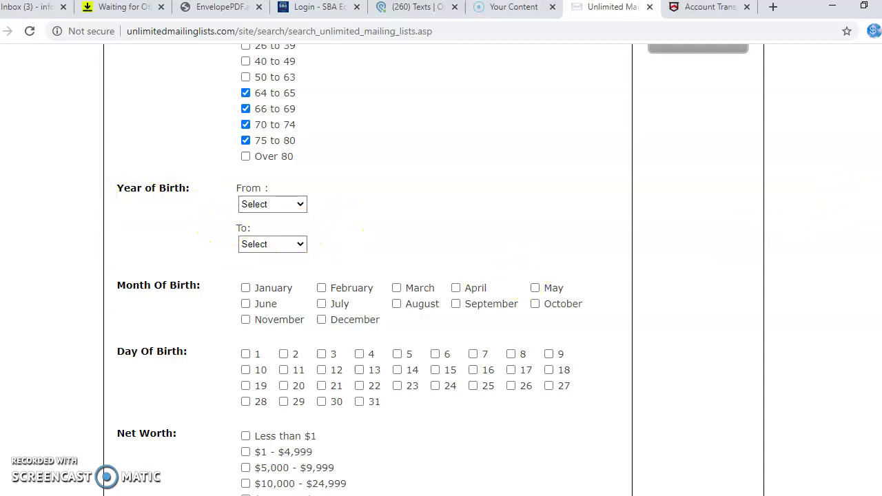
{"action": "scroll", "coordinate": [433, 267], "scroll_direction": "down", "scroll_amount": 1}
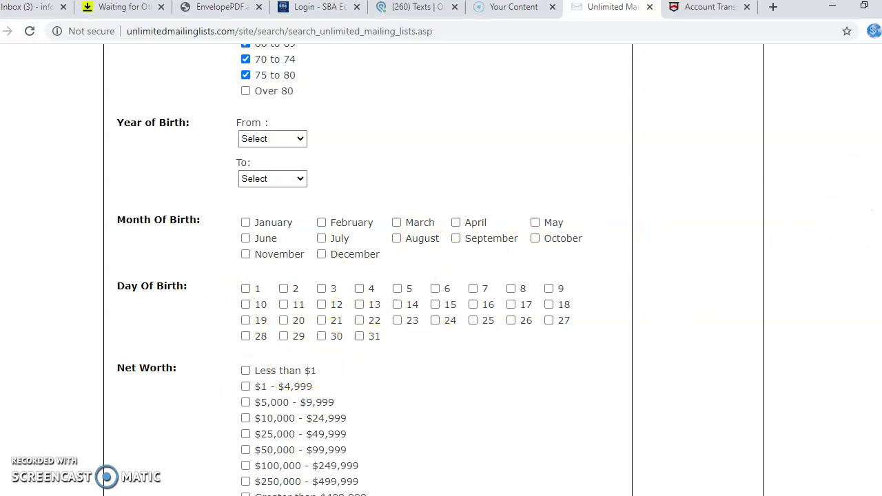
{"action": "scroll", "coordinate": [441, 276], "scroll_direction": "down", "scroll_amount": 2}
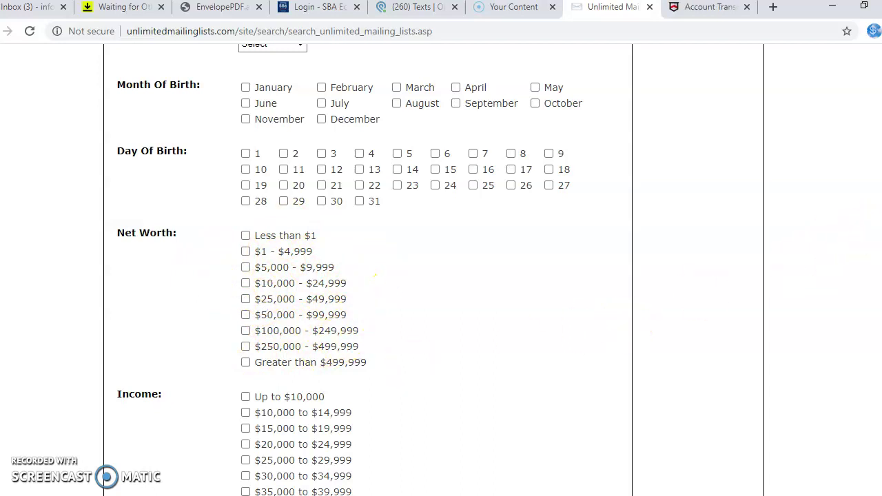
{"action": "scroll", "coordinate": [827, 261], "scroll_direction": "down", "scroll_amount": 3}
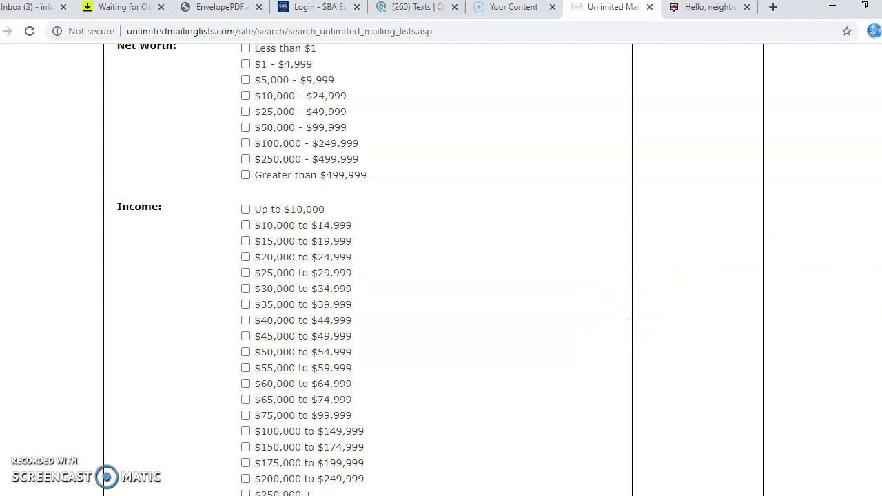
{"action": "scroll", "coordinate": [441, 276], "scroll_direction": "down", "scroll_amount": 4}
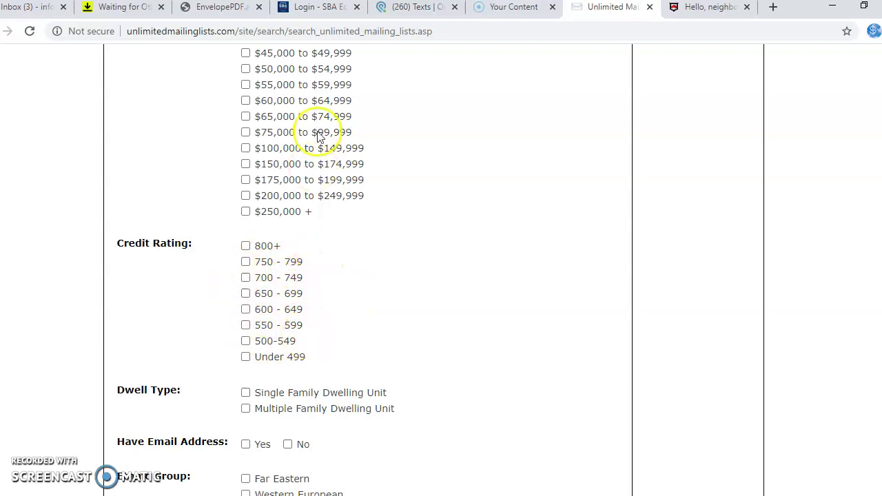
{"action": "scroll", "coordinate": [441, 275], "scroll_direction": "up", "scroll_amount": 7}
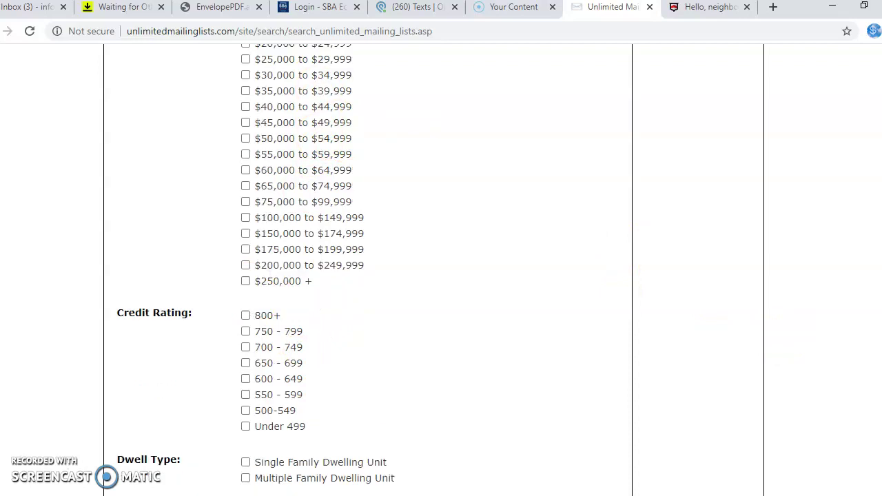
{"action": "scroll", "coordinate": [441, 275], "scroll_direction": "down", "scroll_amount": 6}
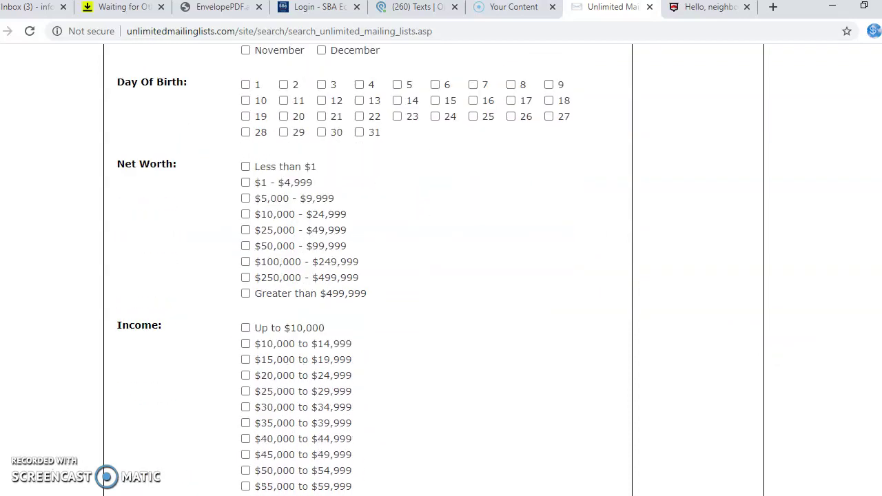
{"action": "scroll", "coordinate": [441, 276], "scroll_direction": "down", "scroll_amount": 4}
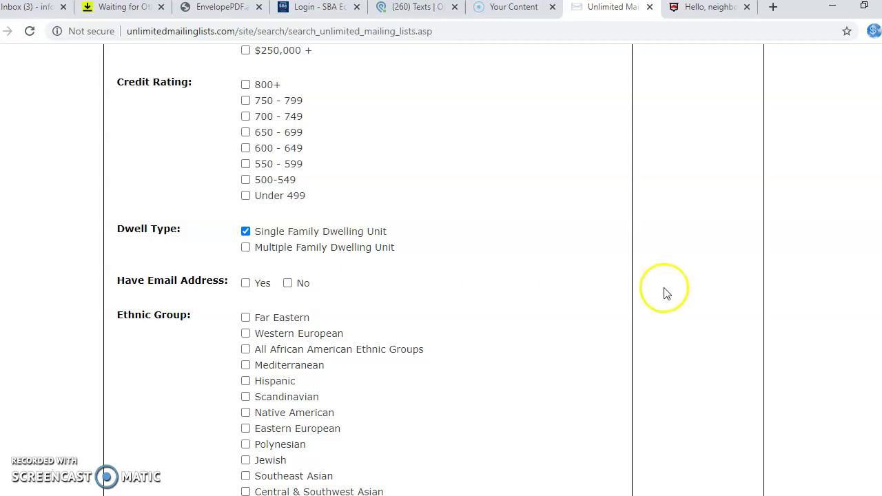
- Review the remaining ethnic group, religion and children filters and update the lead count with the selected filters
{"action": "scroll", "coordinate": [869, 341], "scroll_direction": "down", "scroll_amount": 2}
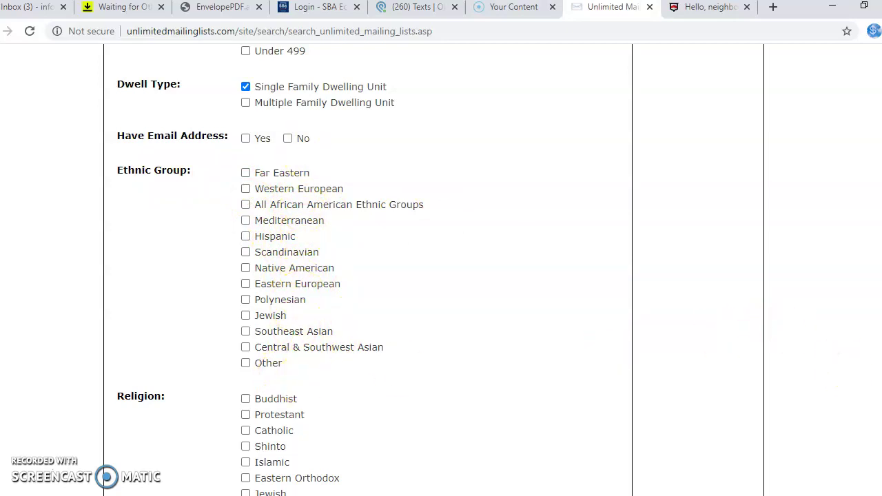
{"action": "scroll", "coordinate": [441, 276], "scroll_direction": "down", "scroll_amount": 3}
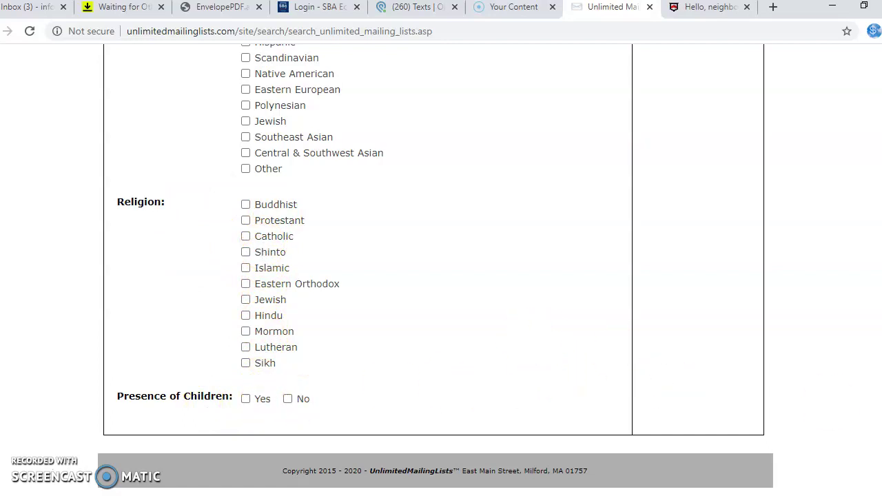
{"action": "scroll", "coordinate": [436, 269], "scroll_direction": "up", "scroll_amount": 4}
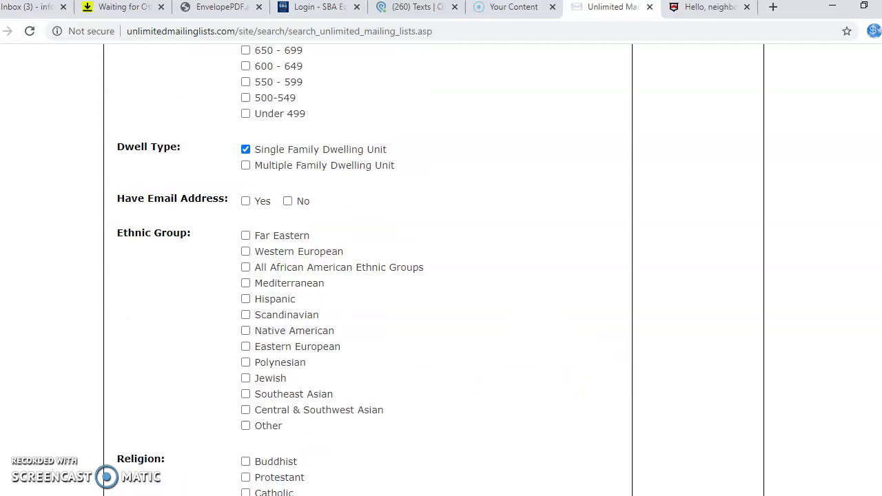
{"action": "scroll", "coordinate": [436, 270], "scroll_direction": "up", "scroll_amount": 20}
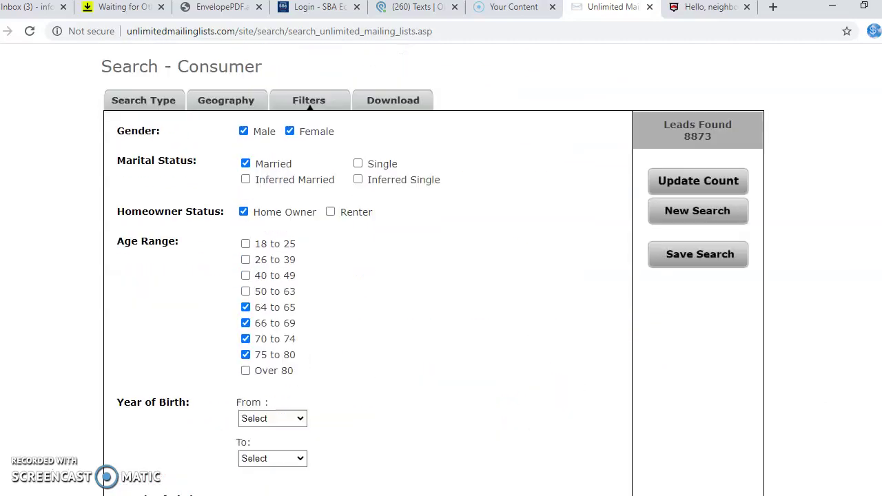
{"action": "scroll", "coordinate": [435, 269], "scroll_direction": "up", "scroll_amount": 1}
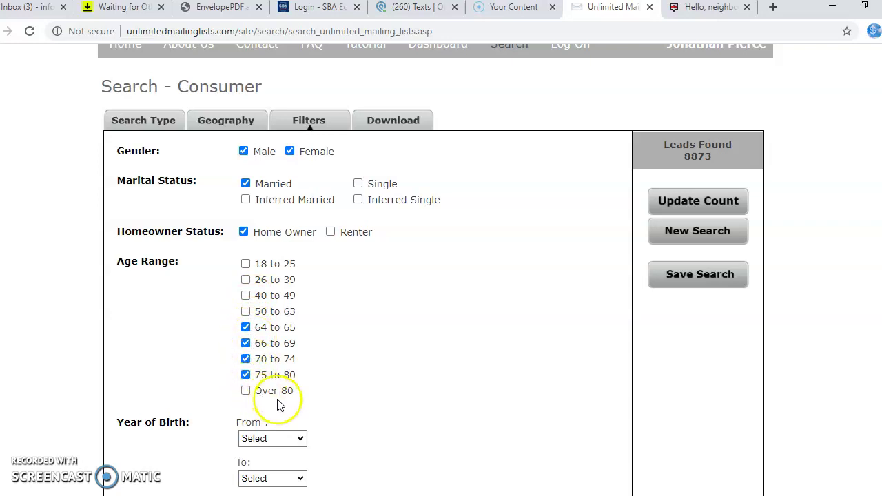
{"action": "left_click", "coordinate": [694, 208]}
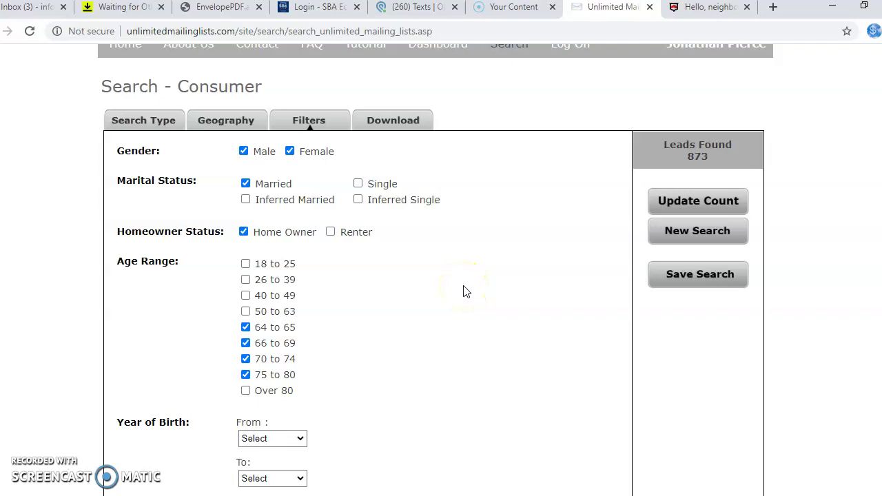
- Open the download options and review the search criteria summary and the fields selected for export
{"action": "left_click", "coordinate": [393, 129]}
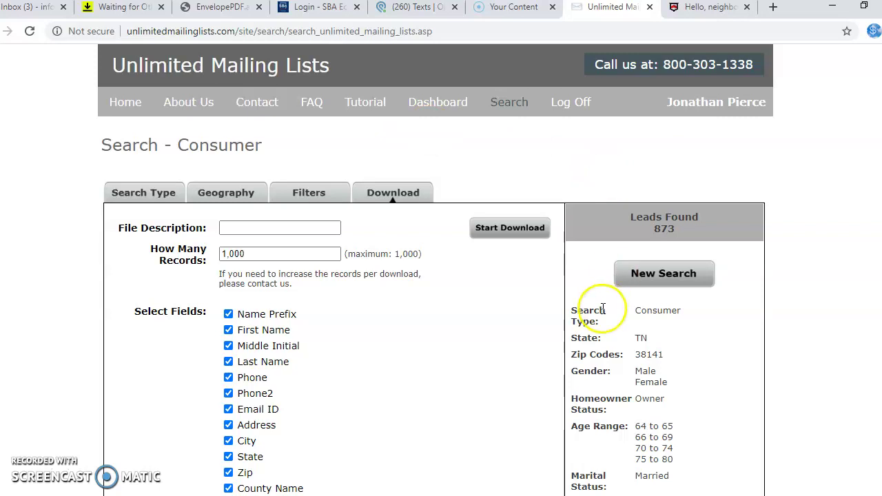
{"action": "scroll", "coordinate": [744, 269], "scroll_direction": "down", "scroll_amount": 2}
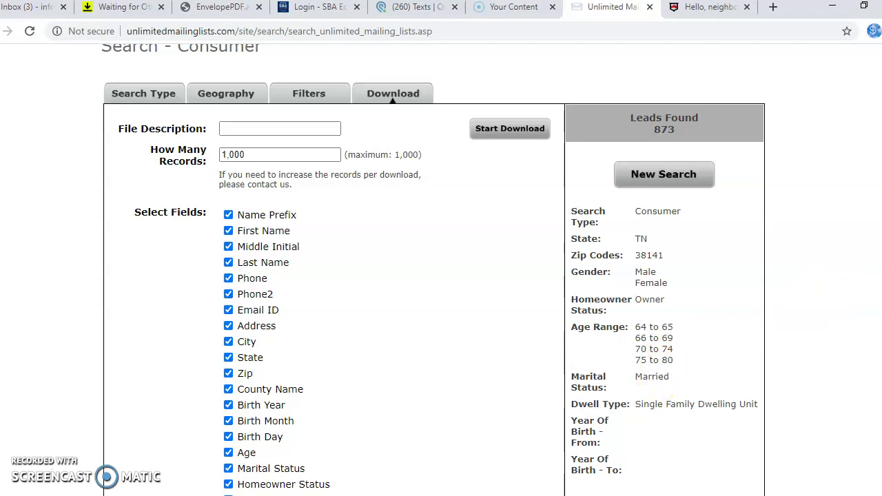
{"action": "scroll", "coordinate": [433, 270], "scroll_direction": "down", "scroll_amount": 2}
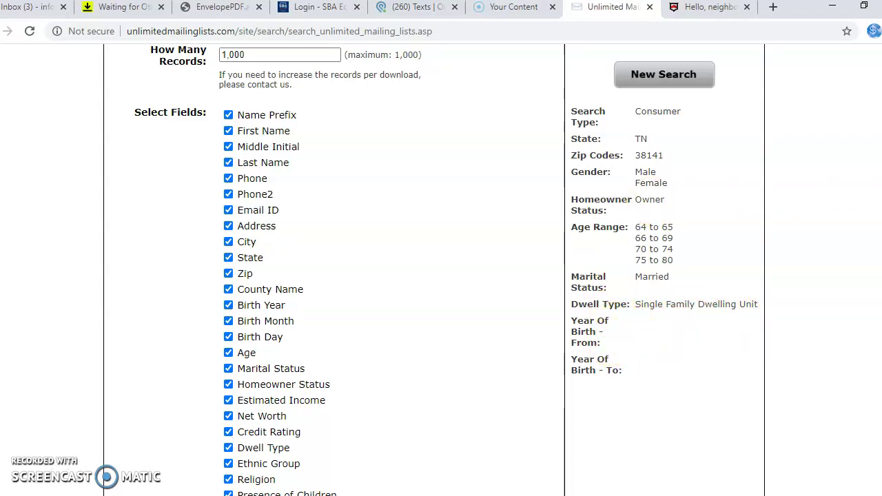
{"action": "scroll", "coordinate": [793, 220], "scroll_direction": "up", "scroll_amount": 1}
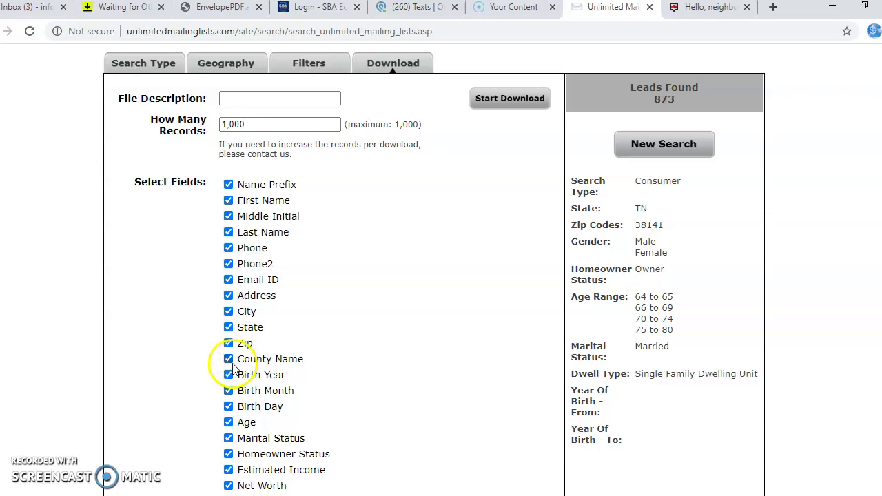
- Exclude County Name, Birth Year, Birth Month, Birth Day, Age, Marital Status and Homeowner Status from the export fields
{"action": "scroll", "coordinate": [279, 374], "scroll_direction": "down", "scroll_amount": 2}
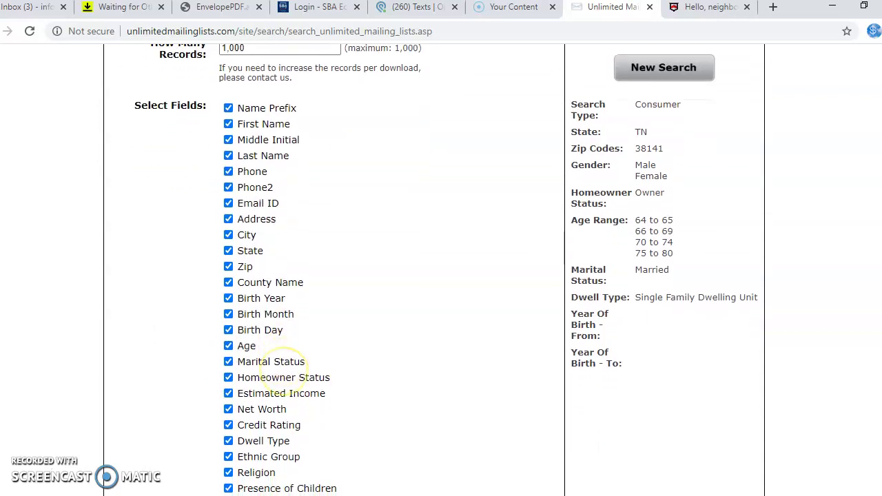
{"action": "left_click", "coordinate": [228, 282]}
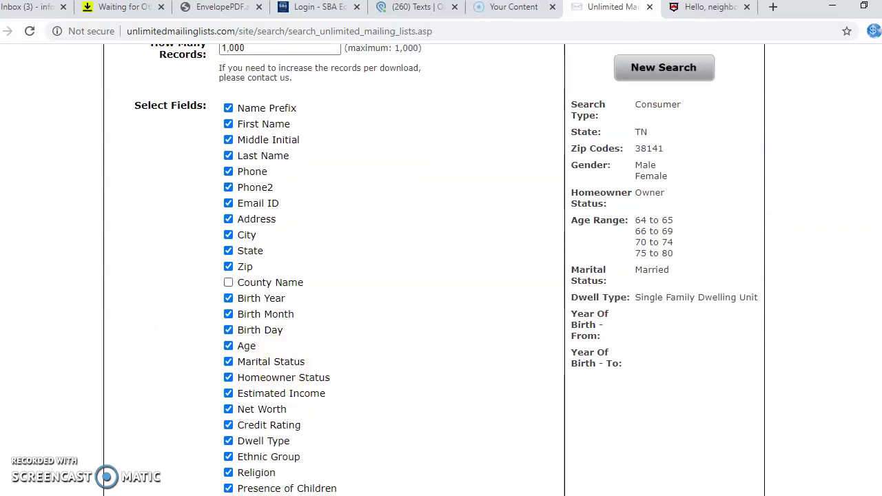
{"action": "left_click", "coordinate": [228, 298]}
{"action": "left_click", "coordinate": [228, 313]}
{"action": "left_click", "coordinate": [228, 329]}
{"action": "left_click", "coordinate": [228, 345]}
{"action": "left_click", "coordinate": [228, 361]}
{"action": "left_click", "coordinate": [228, 377]}
- Exclude the remaining export fields from Estimated Income onward, including Net Worth, Credit Rating, Dwell Type, Ethnic Group, Religion and Presence of Children
{"action": "scroll", "coordinate": [441, 268], "scroll_direction": "down", "scroll_amount": 1}
{"action": "left_click", "coordinate": [228, 335]}
{"action": "left_click", "coordinate": [228, 351]}
{"action": "left_click", "coordinate": [228, 367]}
{"action": "left_click", "coordinate": [228, 383]}
{"action": "left_click", "coordinate": [228, 399]}
{"action": "left_click", "coordinate": [228, 415]}
{"action": "left_click", "coordinate": [228, 430]}
{"action": "left_click", "coordinate": [228, 447]}
{"action": "scroll", "coordinate": [441, 268], "scroll_direction": "up", "scroll_amount": 2}
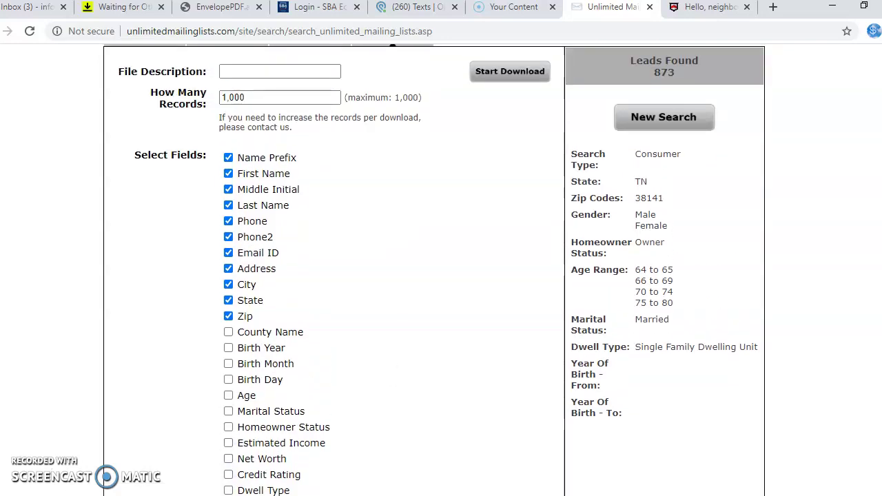
{"action": "scroll", "coordinate": [434, 269], "scroll_direction": "up", "scroll_amount": 1}
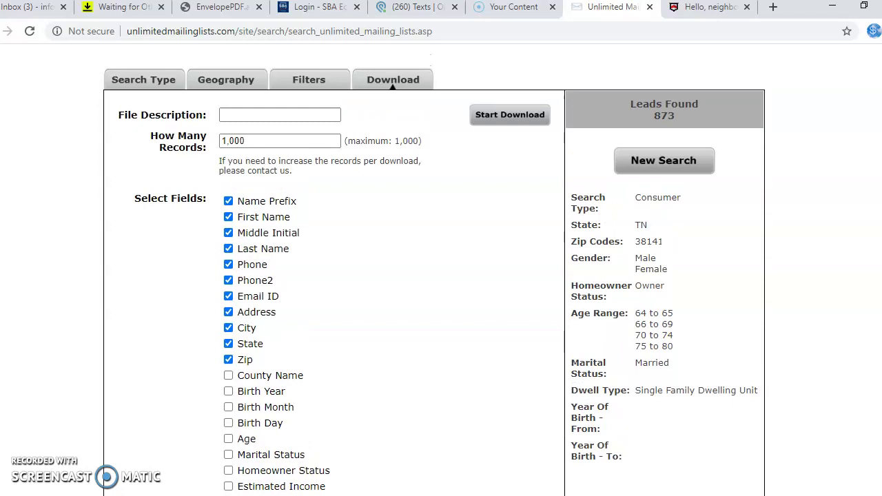
{"action": "left_click", "coordinate": [241, 112]}
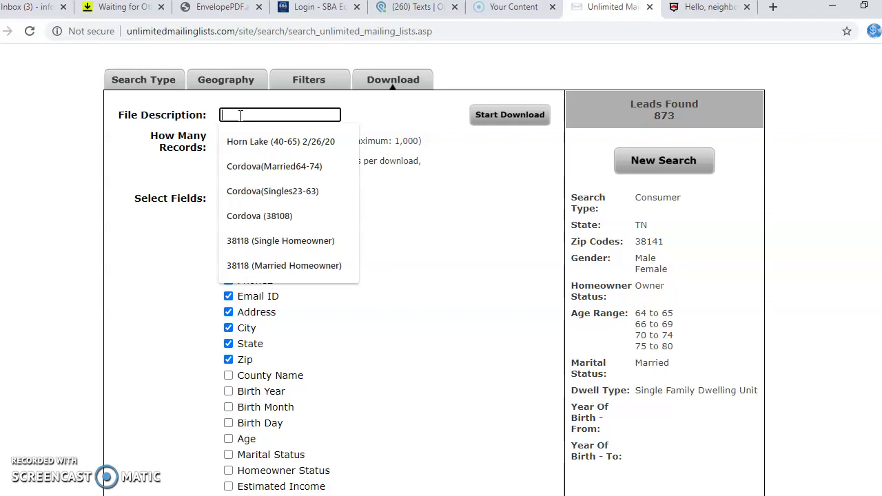
{"action": "type", "text": "38141"}
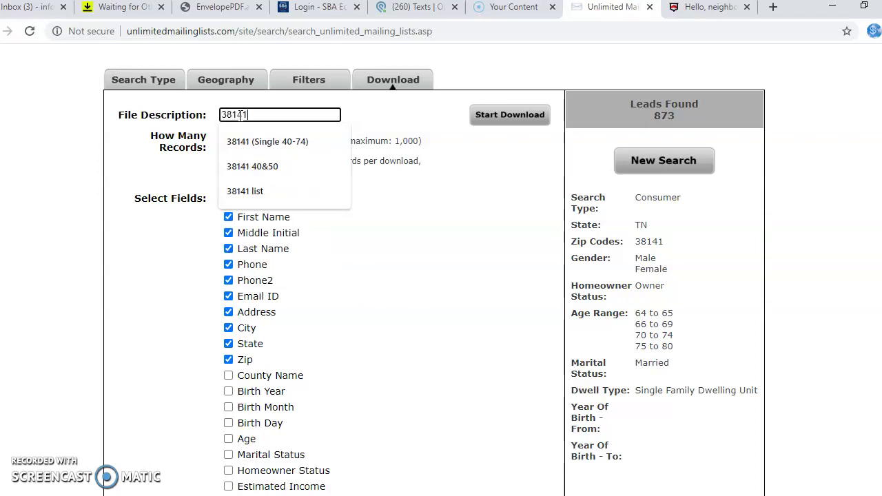
{"action": "type", "text": " M"}
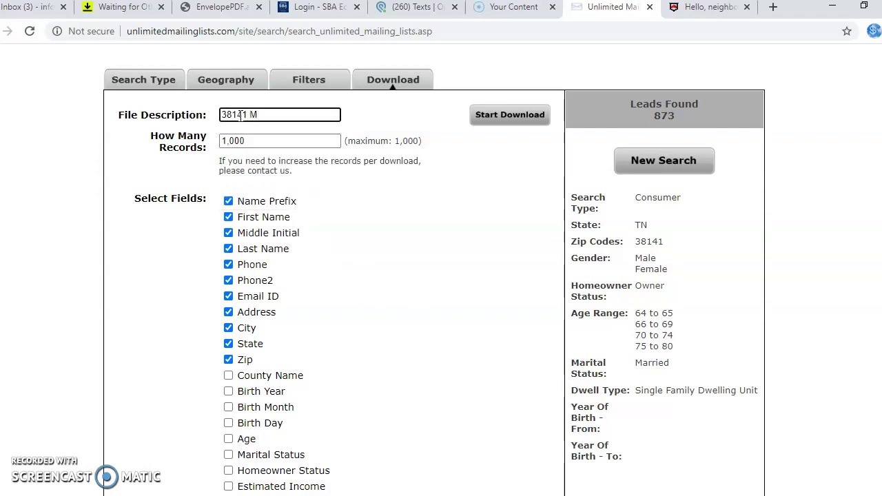
{"action": "key", "text": "BackSpace"}
{"action": "type", "text": "(Mar"}
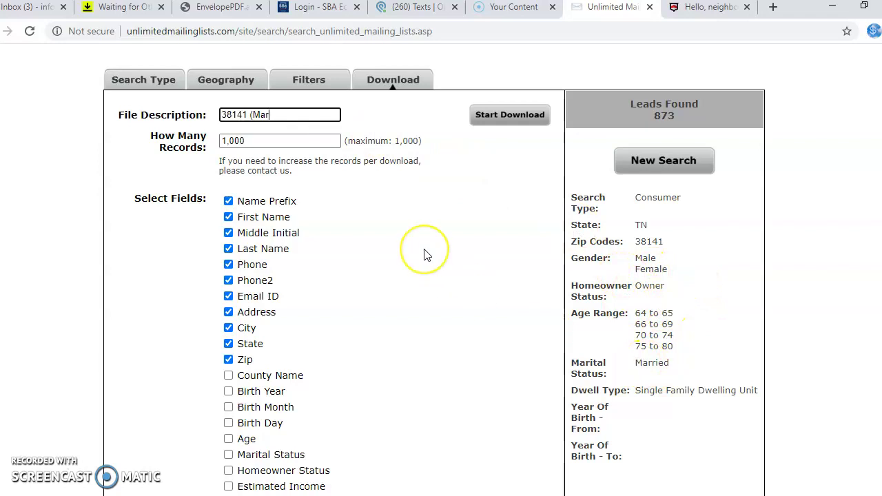
{"action": "type", "text": "ried"}
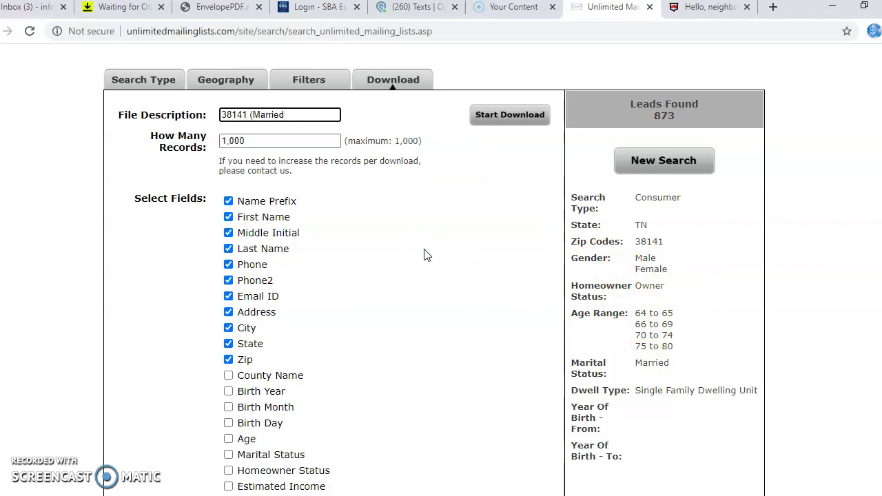
{"action": "type", "text": " 64"}
{"action": "type", "text": "-80) 071520"}
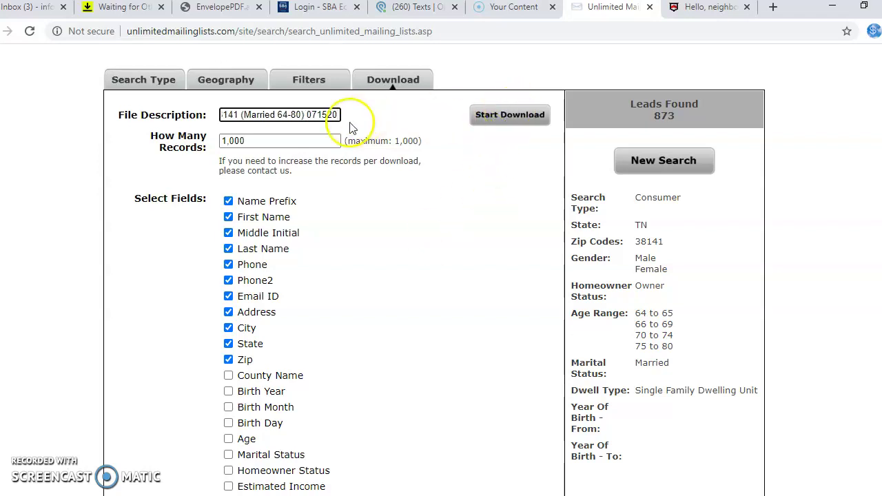
{"action": "left_click", "coordinate": [515, 120]}
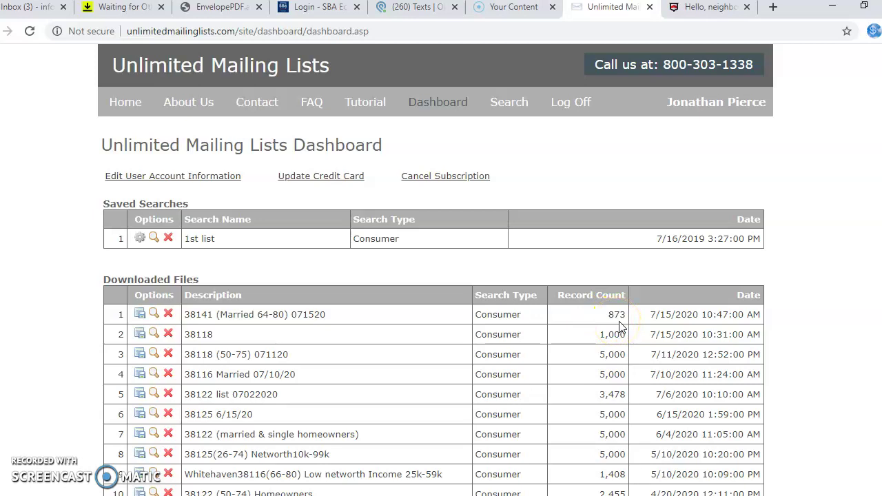
{"action": "left_click", "coordinate": [140, 315]}
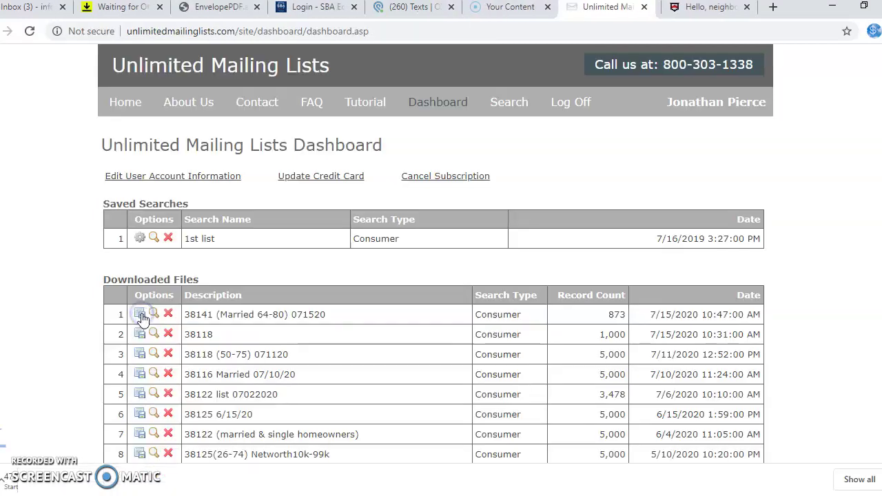
{"action": "left_click", "coordinate": [60, 490]}
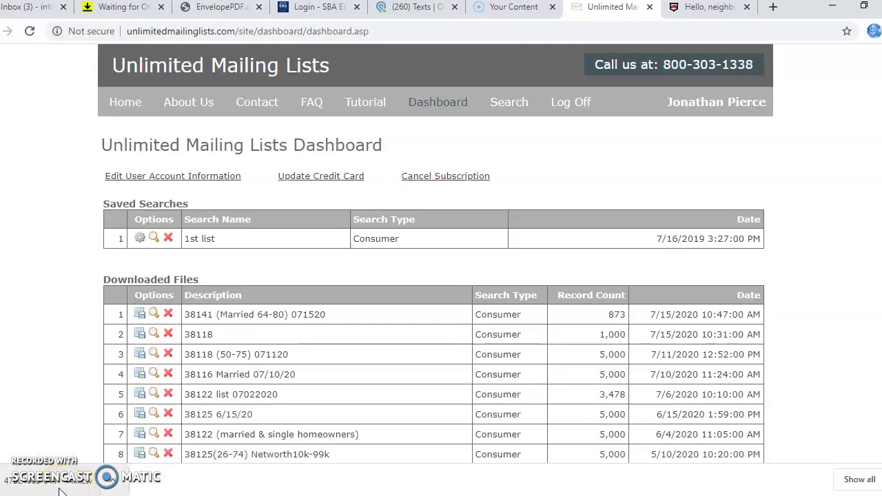
{"action": "left_click", "coordinate": [66, 487]}
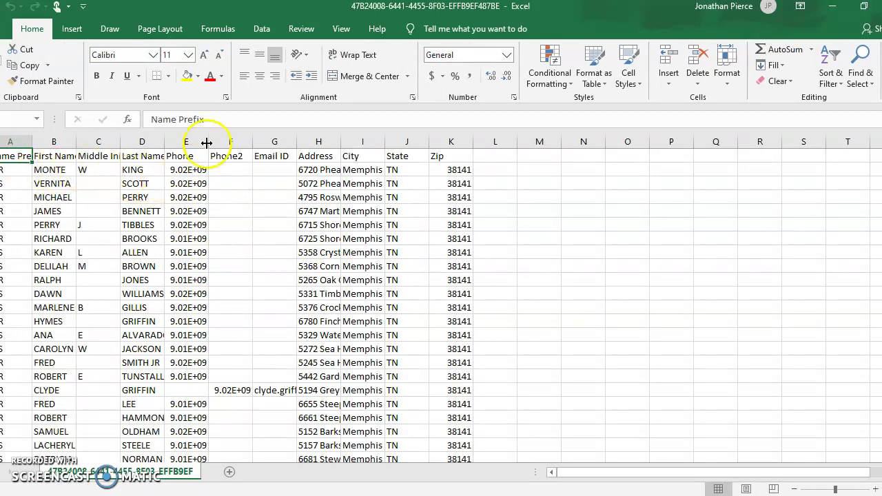
- Widen the Phone, Phone2 and Address columns to show their full contents, and minimize the workbook to return to the mailing list dashboard
{"action": "left_click_drag", "start_coordinate": [206, 142], "coordinate": [268, 153]}
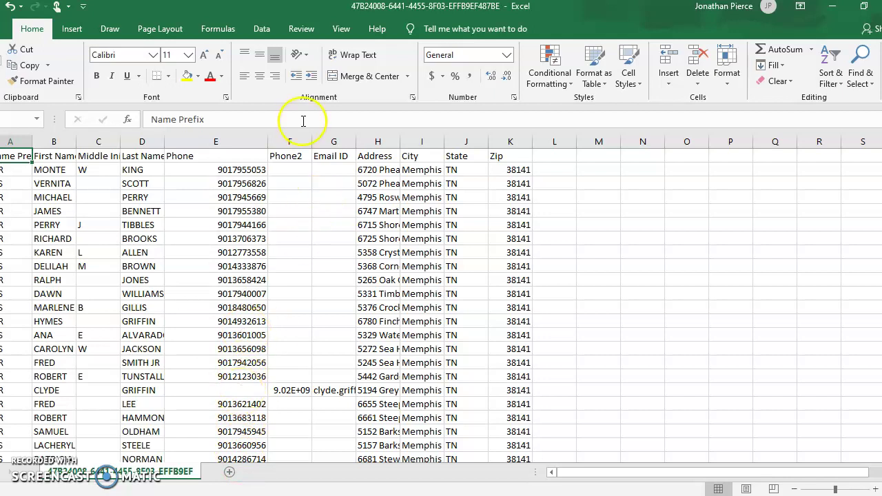
{"action": "left_click_drag", "start_coordinate": [311, 140], "coordinate": [347, 141]}
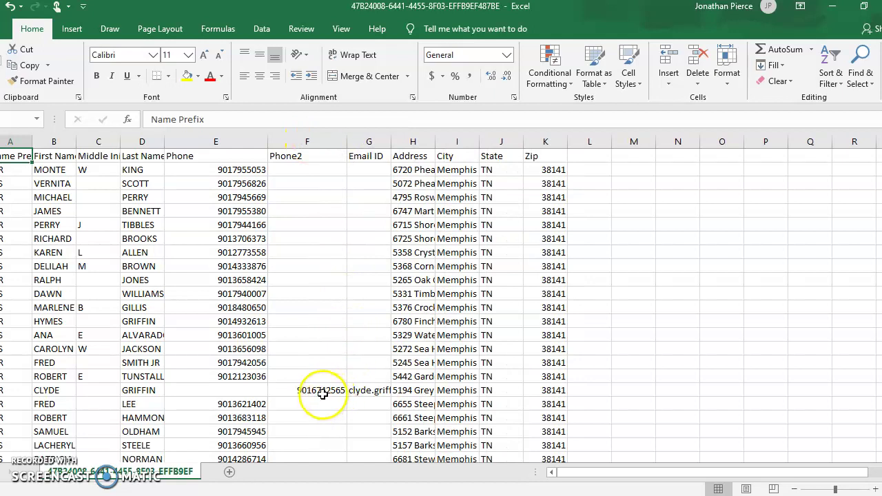
{"action": "left_click_drag", "start_coordinate": [435, 143], "coordinate": [515, 152]}
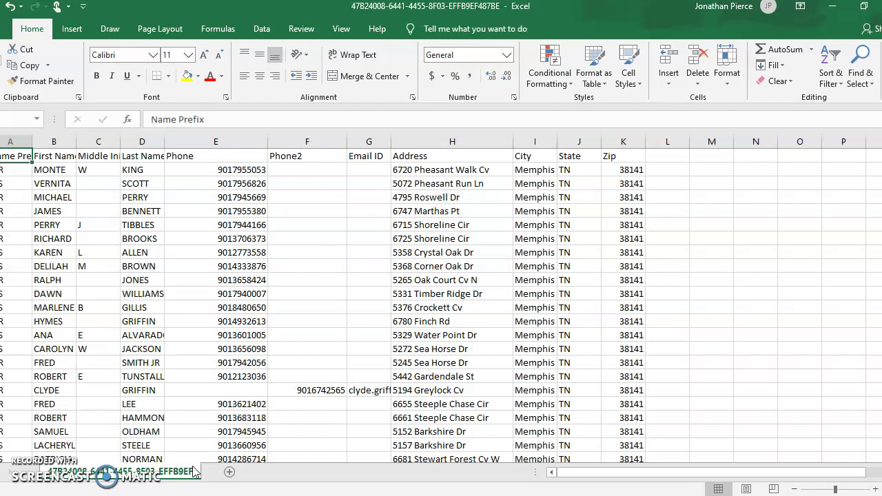
{"action": "left_click", "coordinate": [834, 7]}
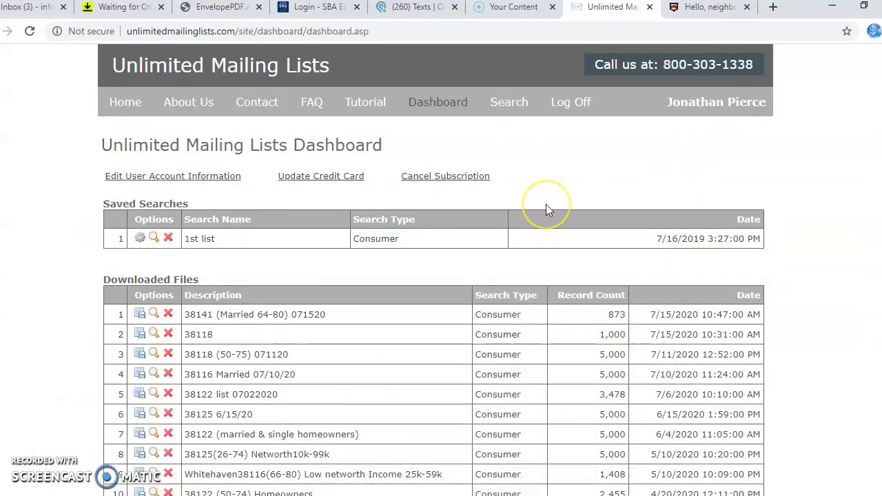